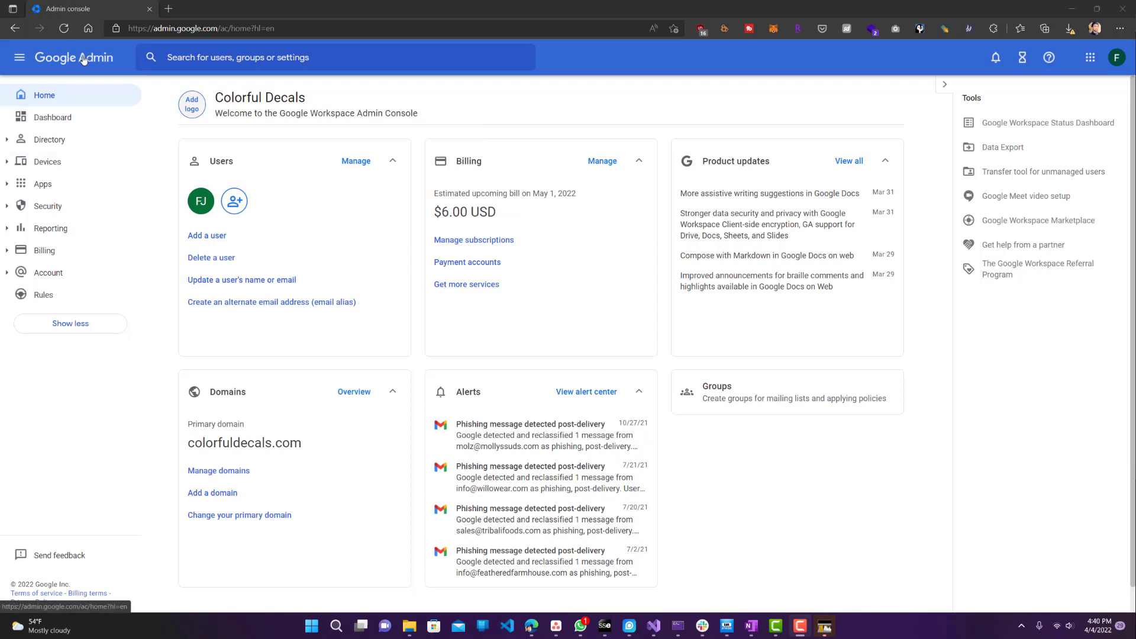
Go to Account settings > Account management to review deletion details and the active-subscription warning.
click(58, 277)
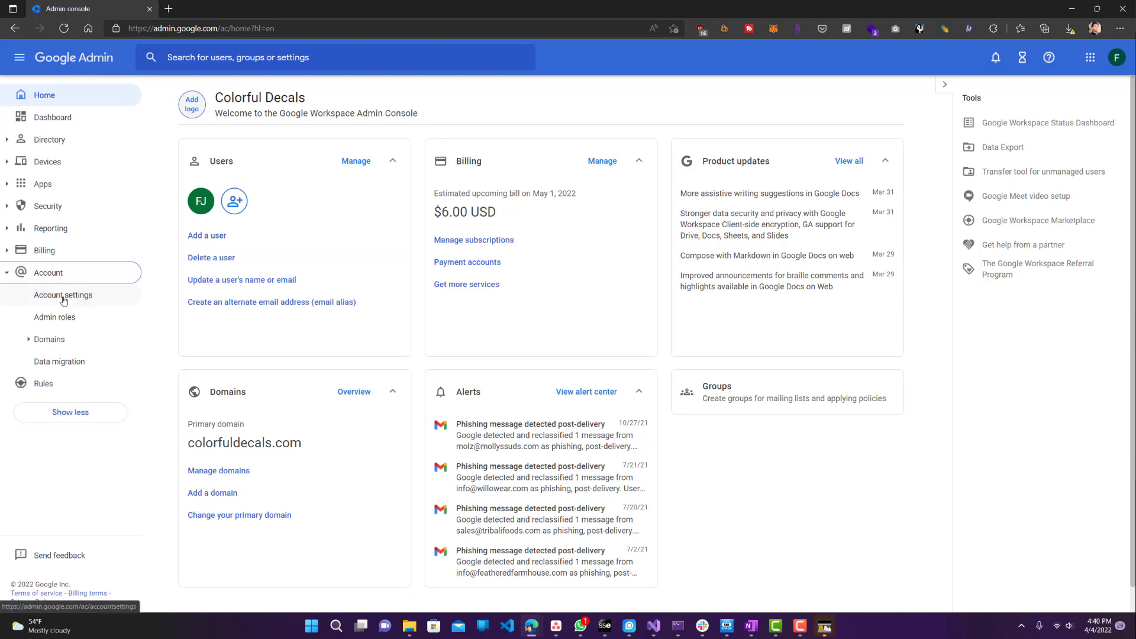
click(63, 296)
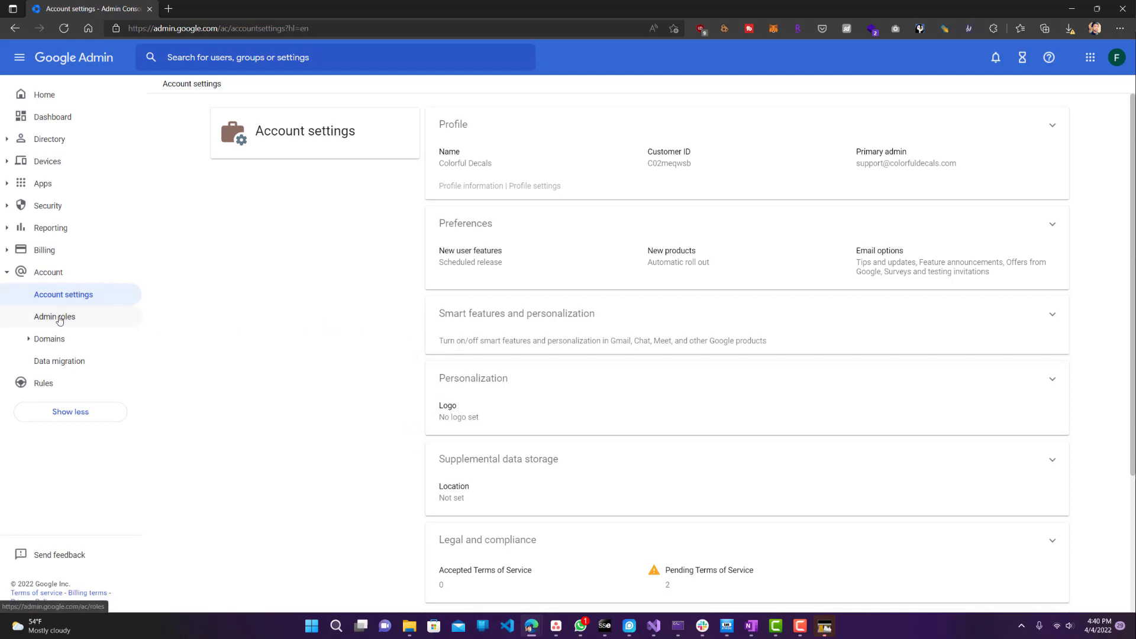
scroll(441, 354, down, 2)
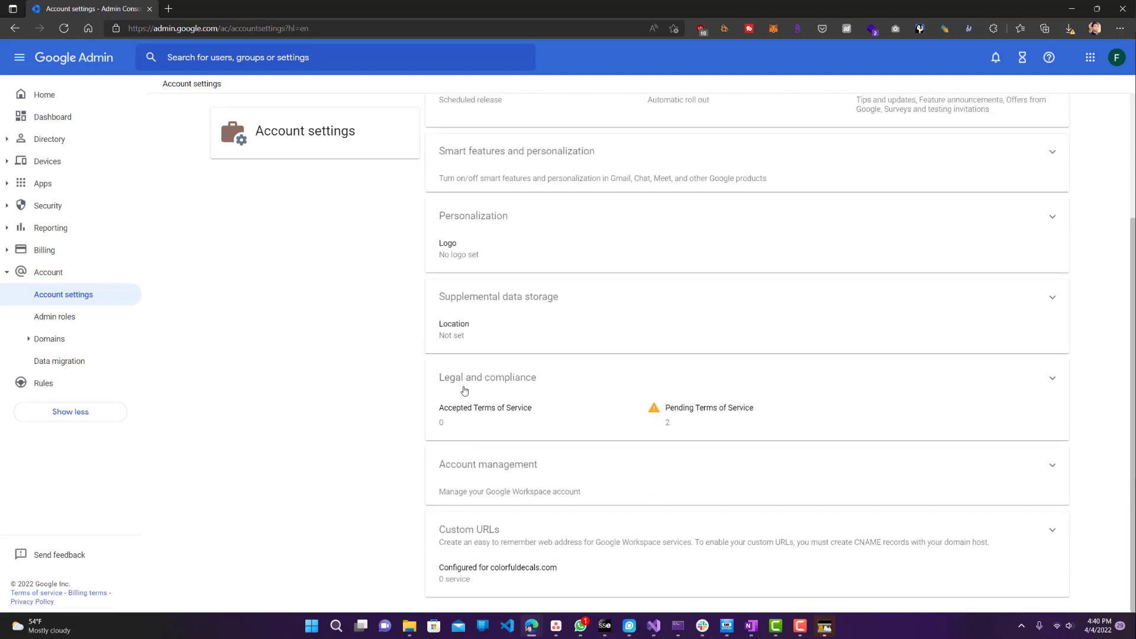
click(537, 469)
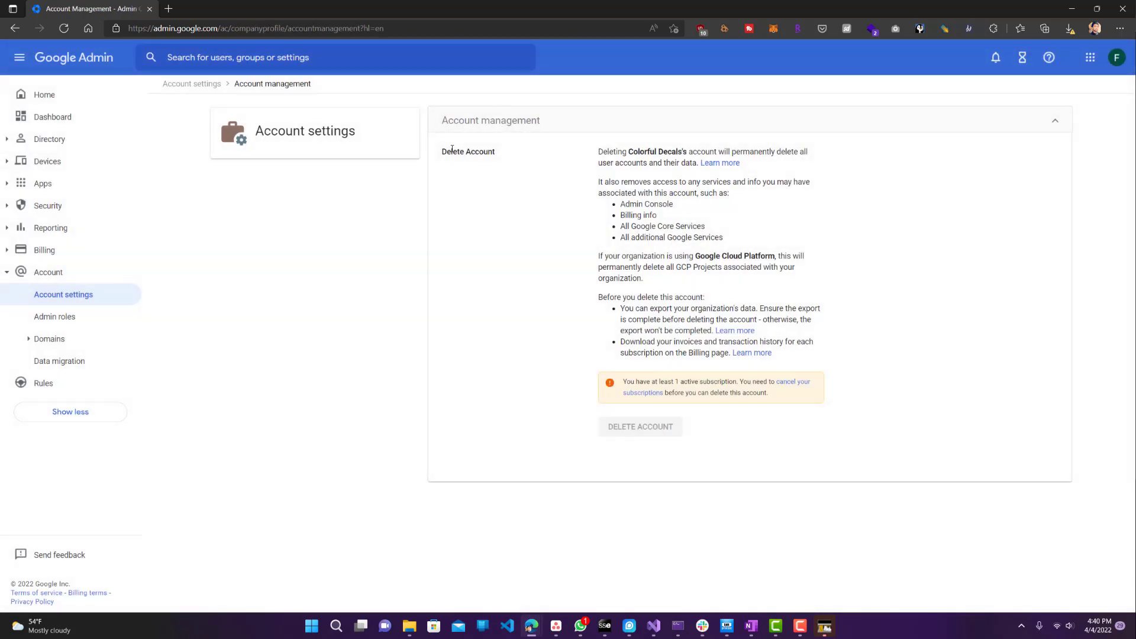
drag(452, 152, 495, 153)
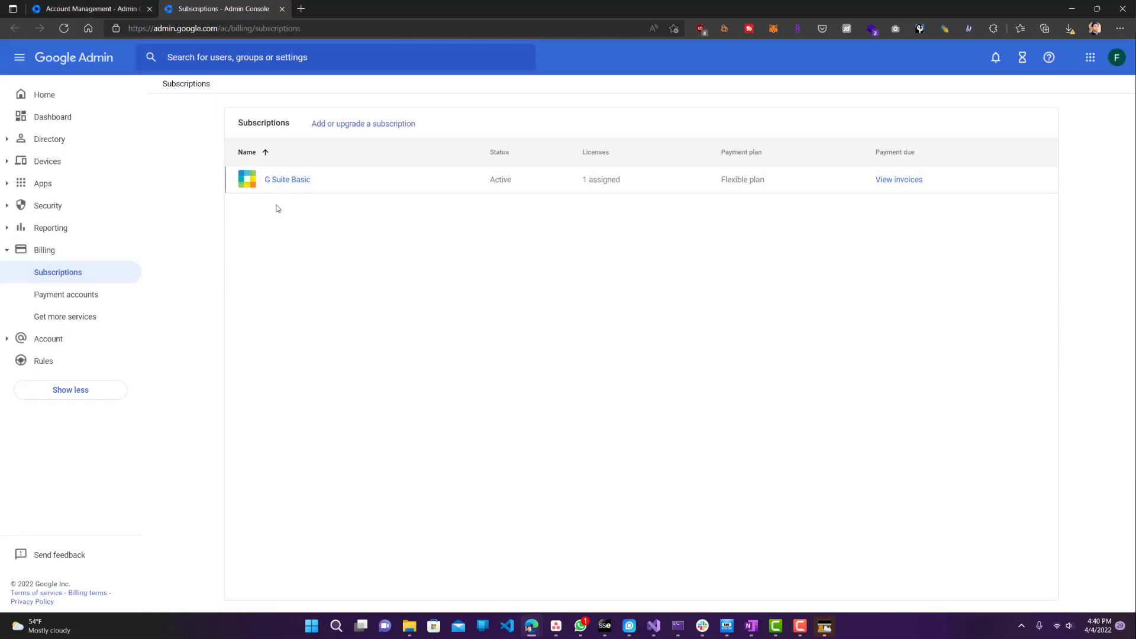
Cancel G Suite Basic with reason 'I don't use this service enough' and proceed to confirmation.
drag(311, 180, 273, 180)
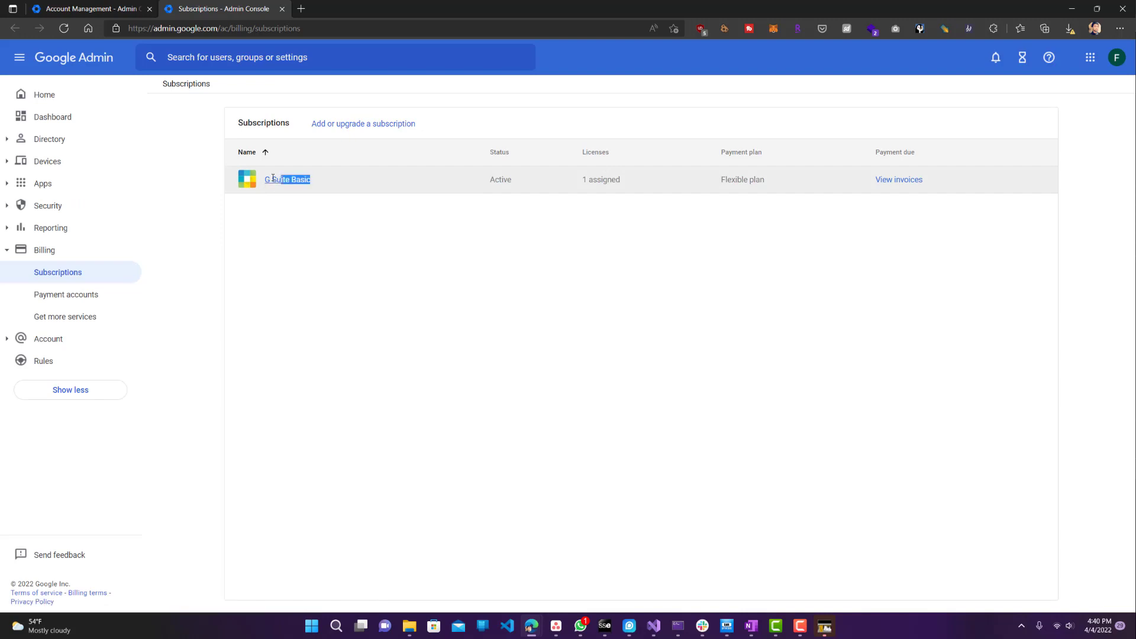
click(279, 223)
click(285, 181)
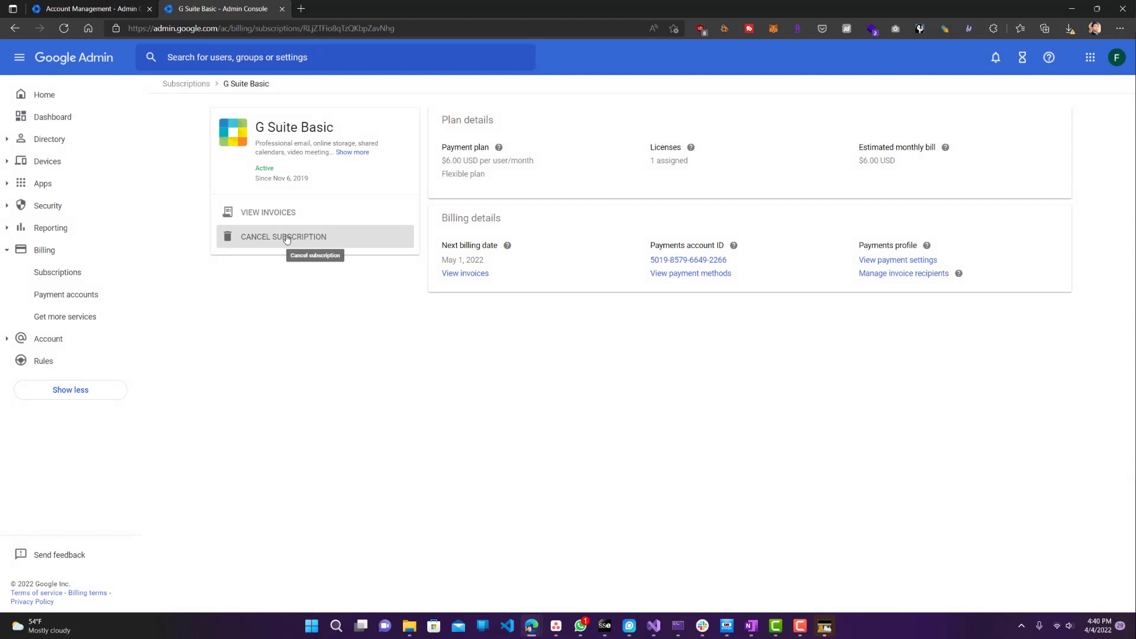
click(287, 238)
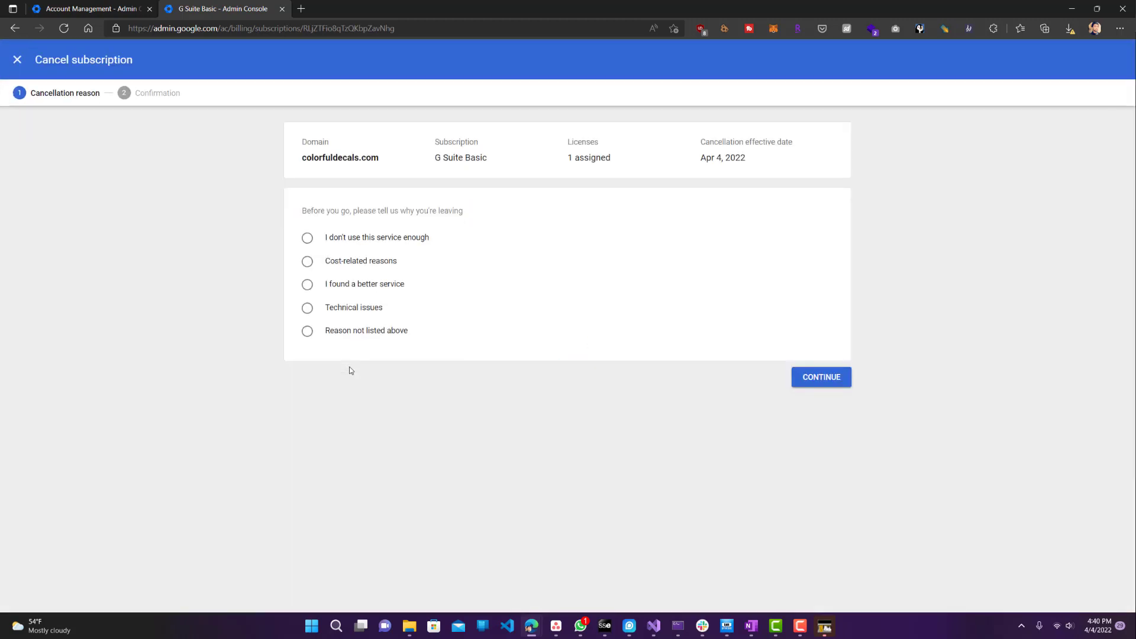
click(326, 241)
click(820, 377)
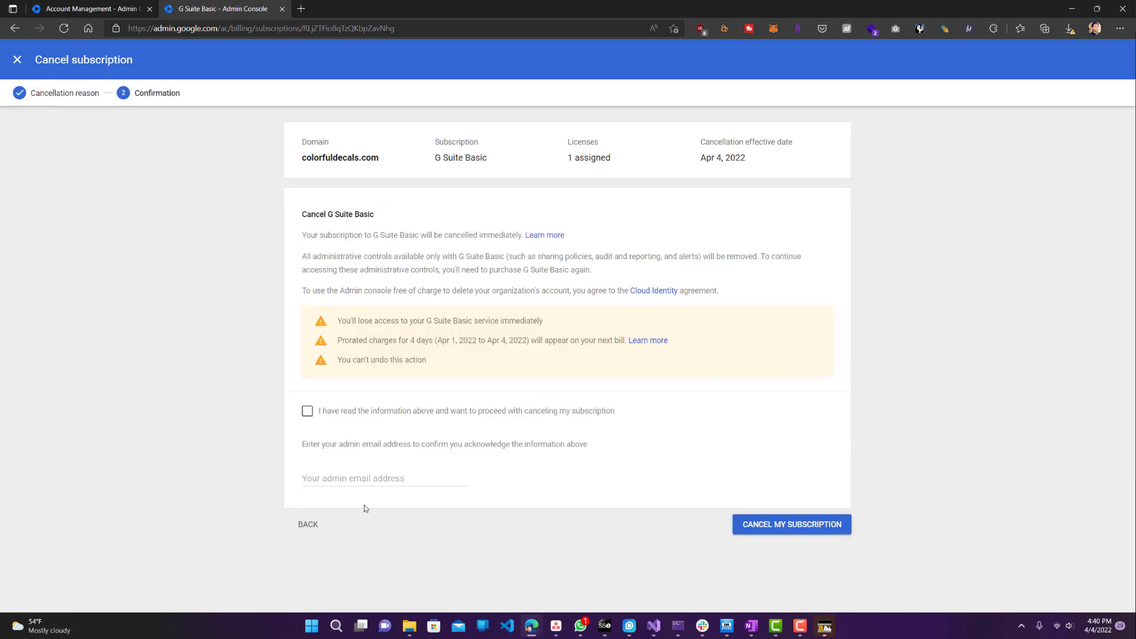
Acknowledge the cancellation terms, enter the admin email, and submit the G Suite Basic cancellation.
click(307, 411)
click(363, 478)
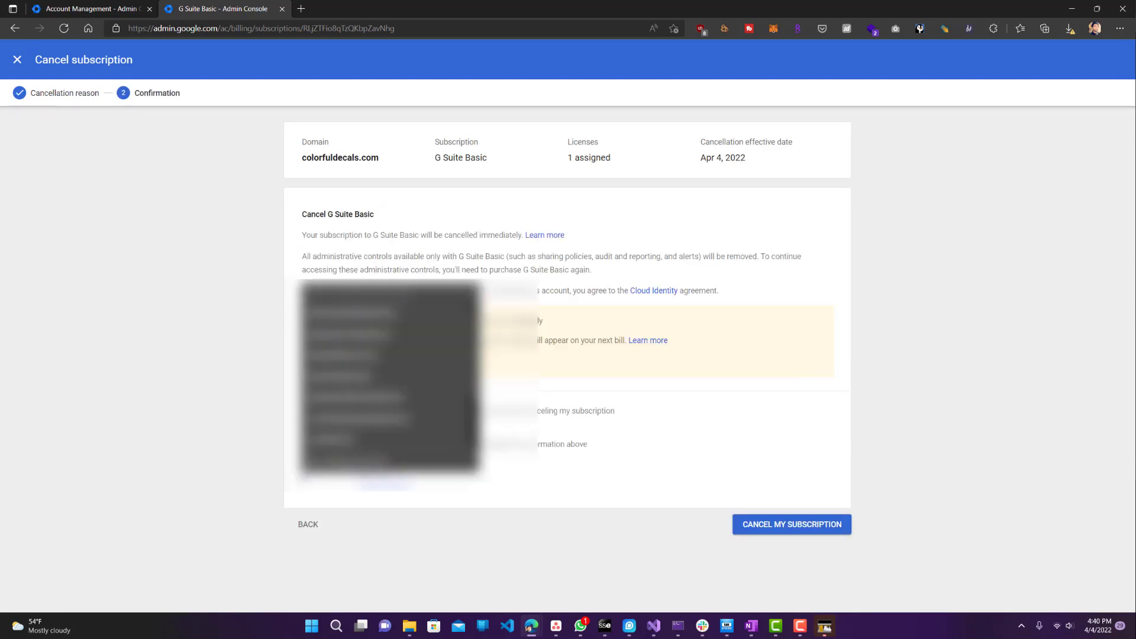
click(471, 500)
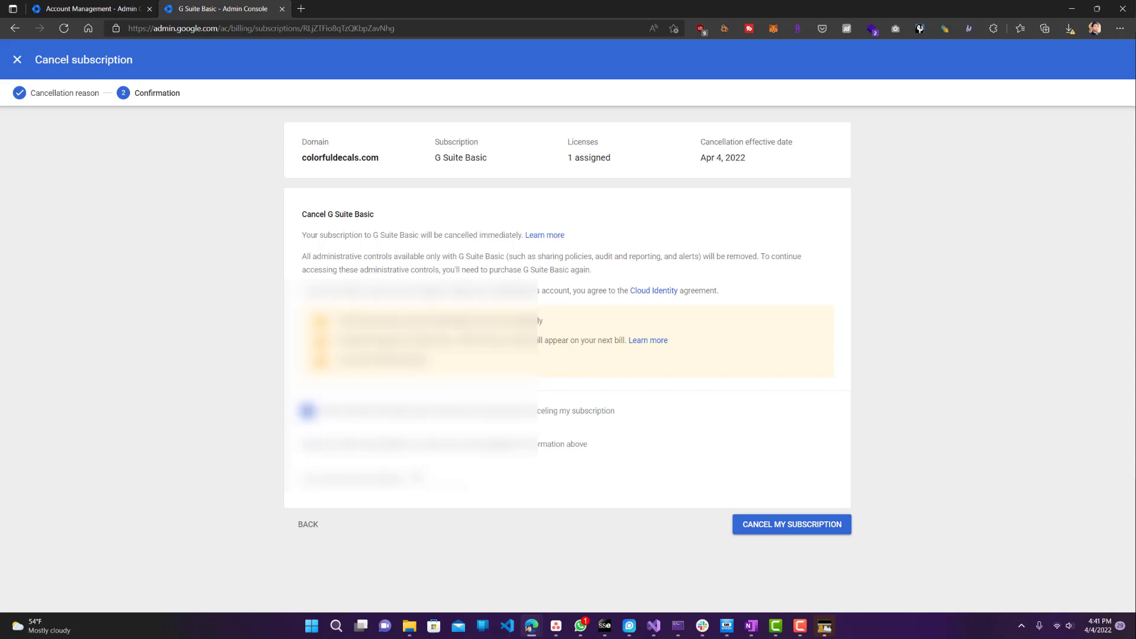
click(355, 480)
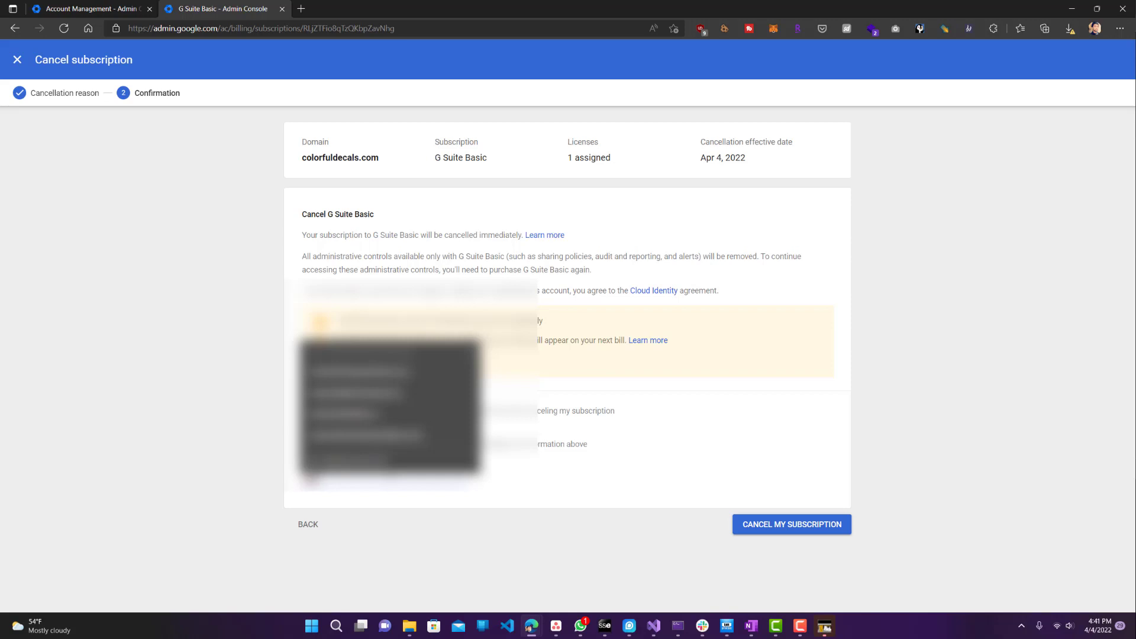
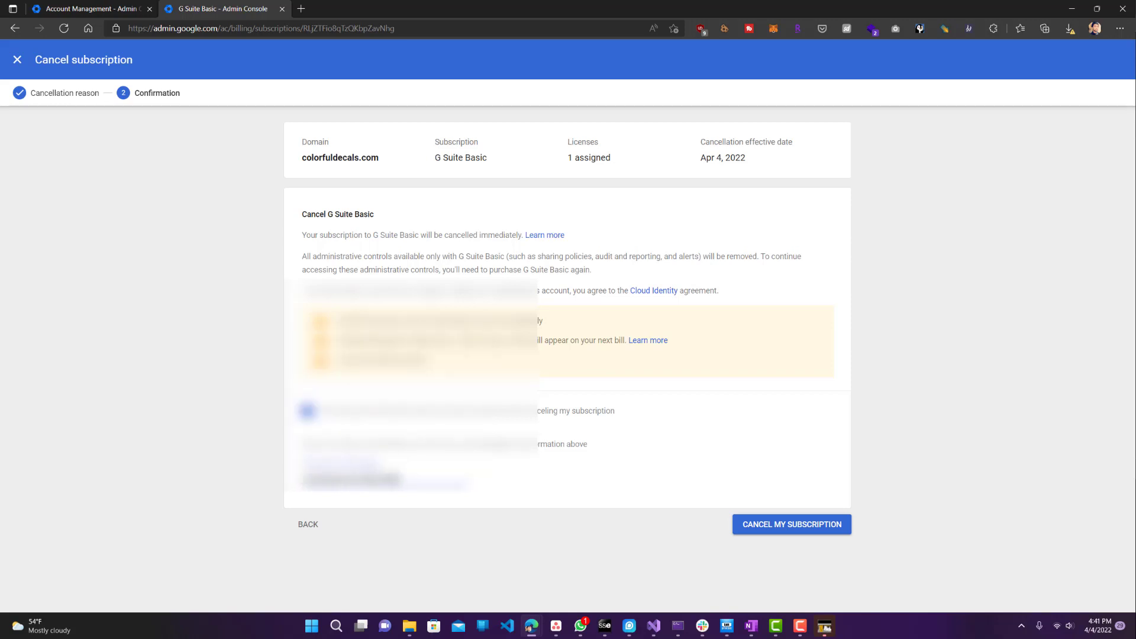
click(791, 525)
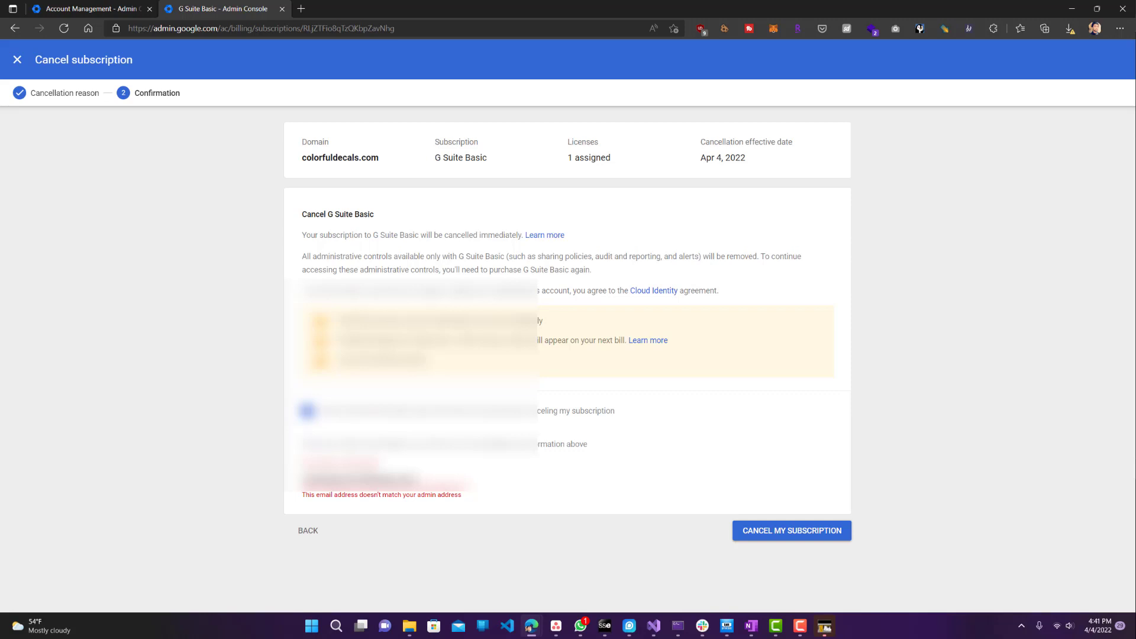
key(Return)
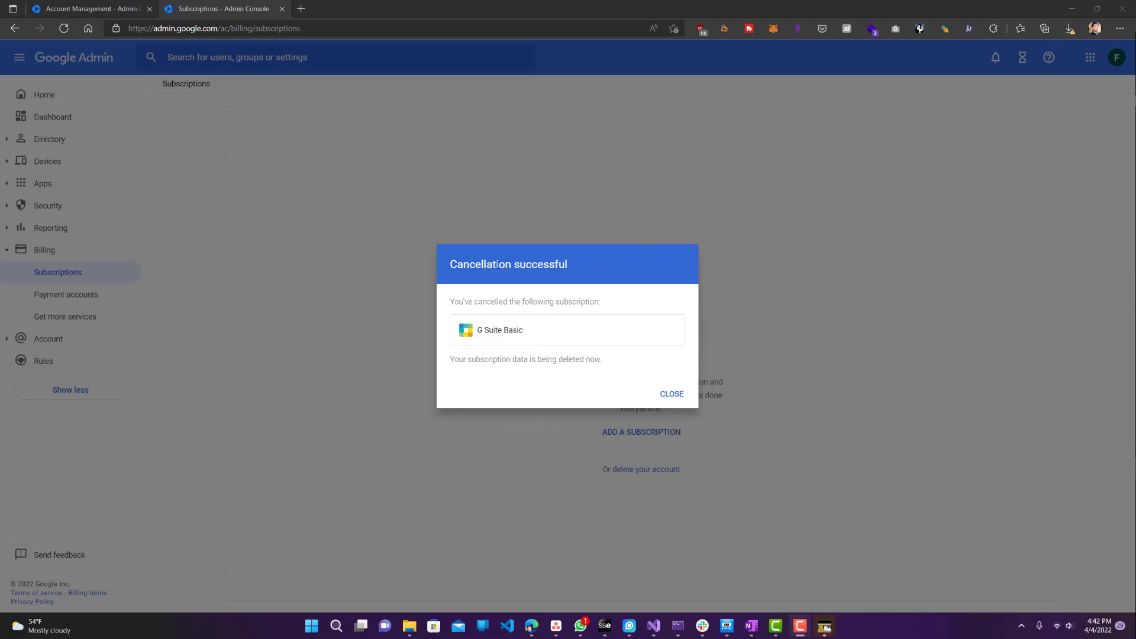
Dismiss the Cancellation successful notice and return to the Account Management tab.
click(672, 393)
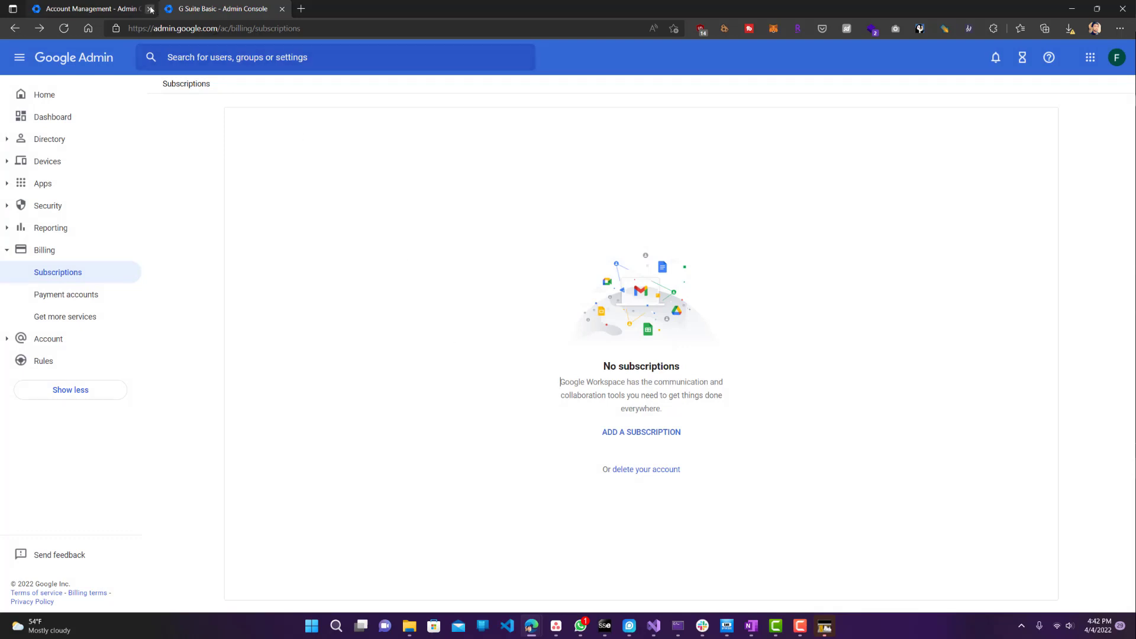
click(111, 7)
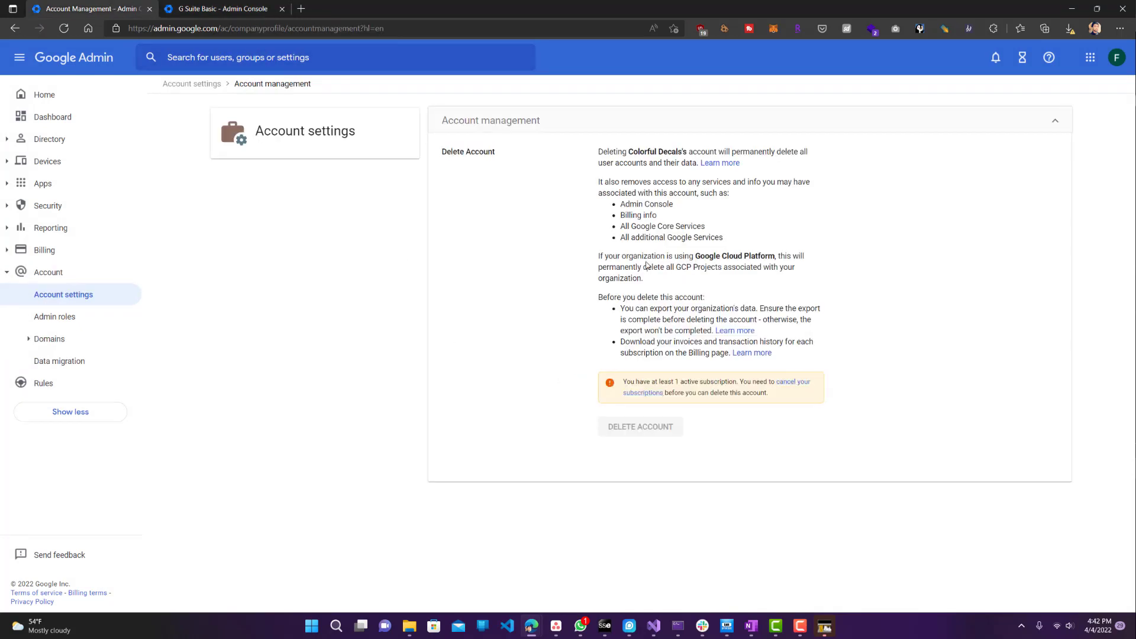
Confirm through Account management's subscriptions link that no subscriptions remain.
click(106, 273)
scroll(632, 378, down, 2)
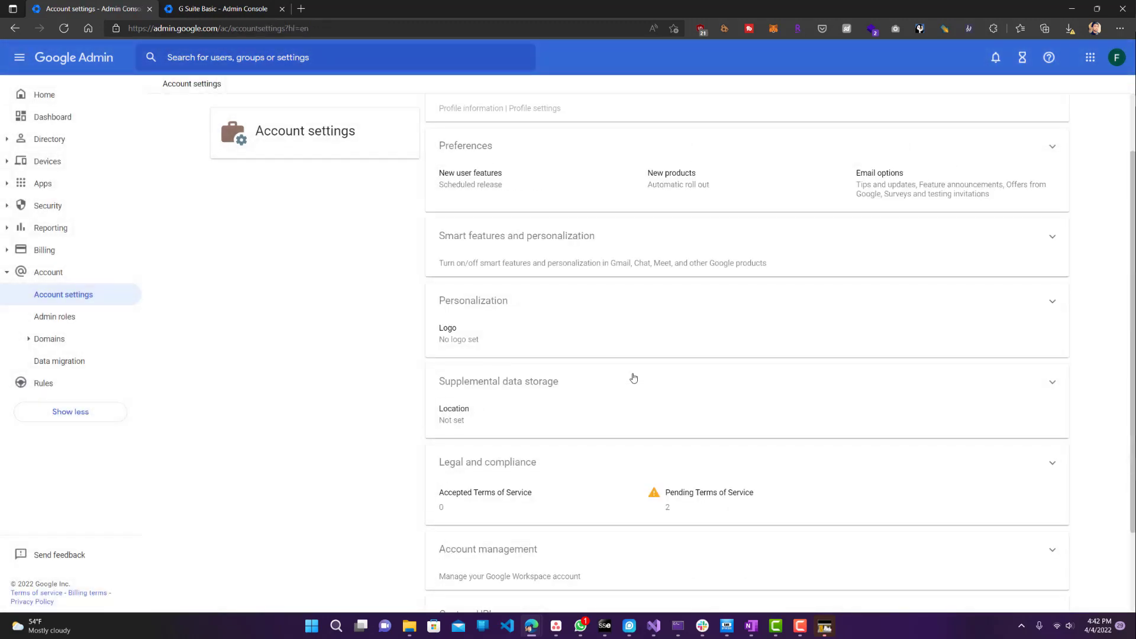
click(563, 463)
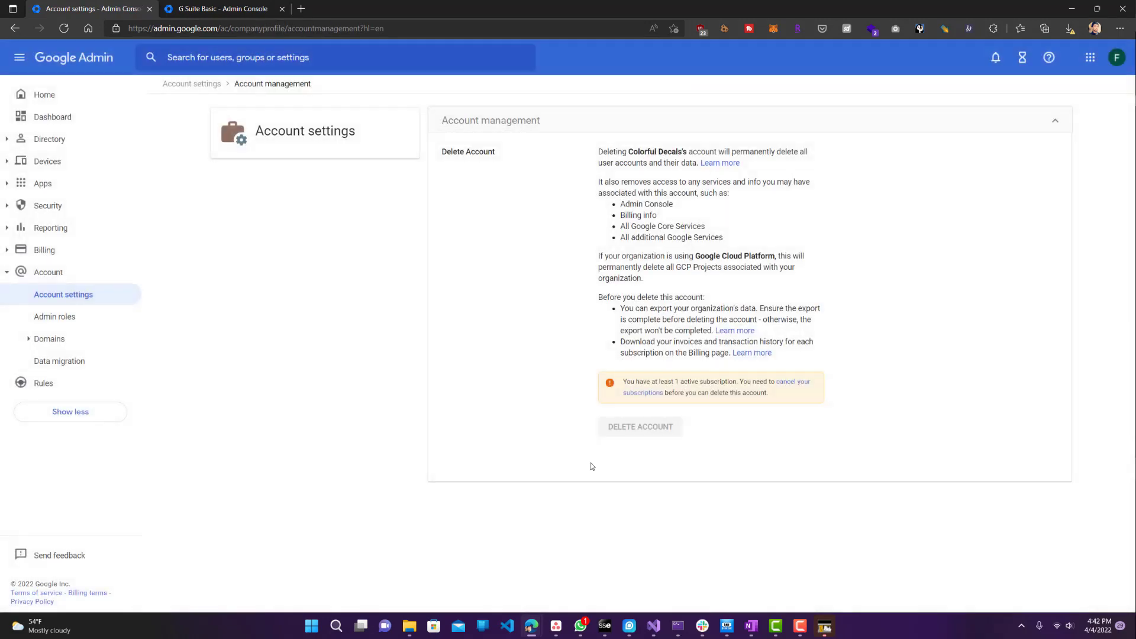
drag(645, 331, 672, 352)
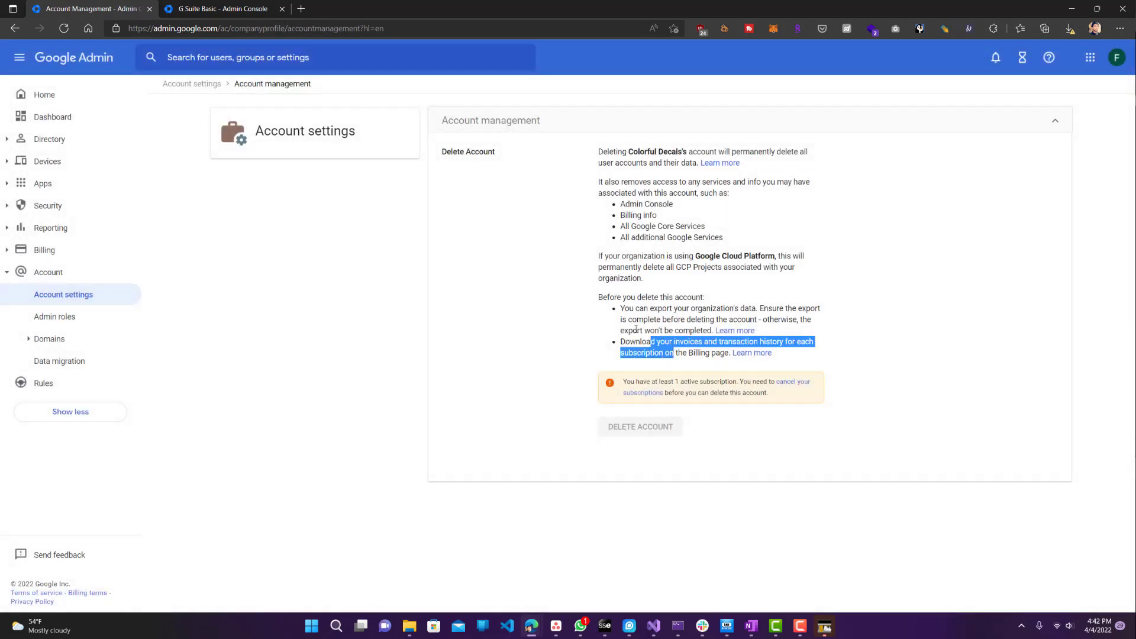
click(793, 384)
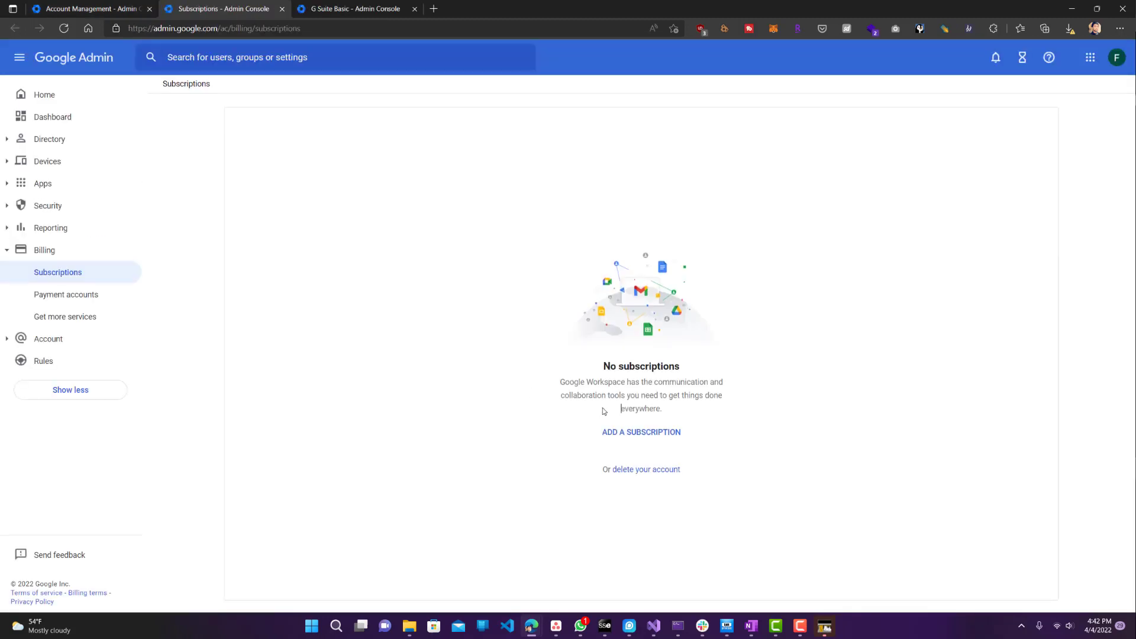
Reload the original Account management page so the subscription warning disappears.
click(85, 11)
click(712, 309)
key(F5)
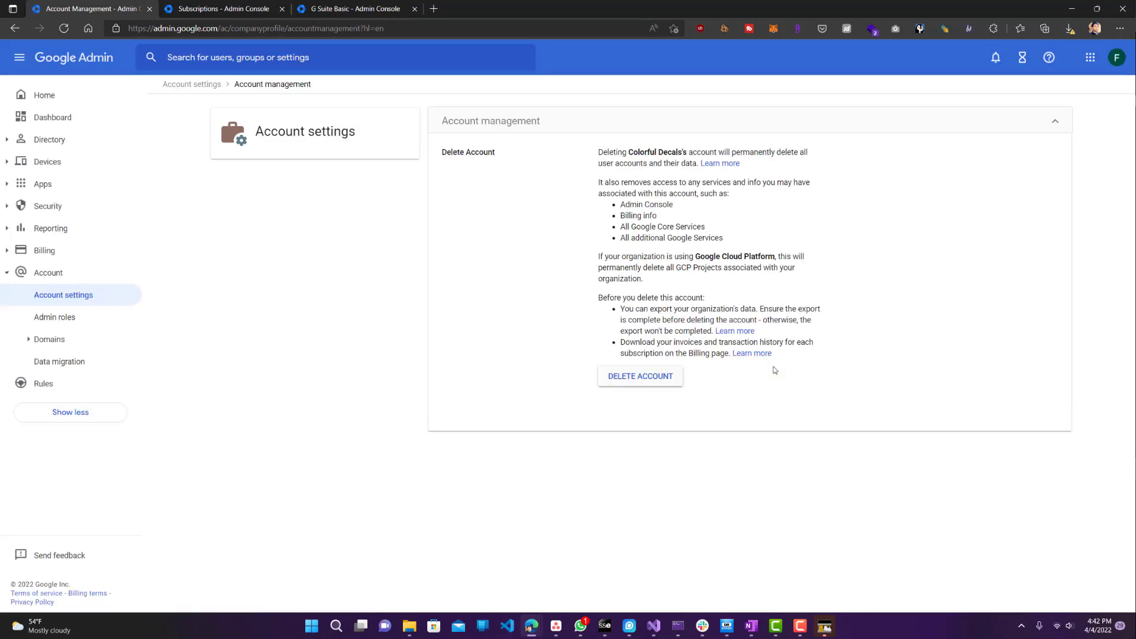
Delete the Colorful Decals account, acknowledging the permanent-deletion consequences.
click(642, 376)
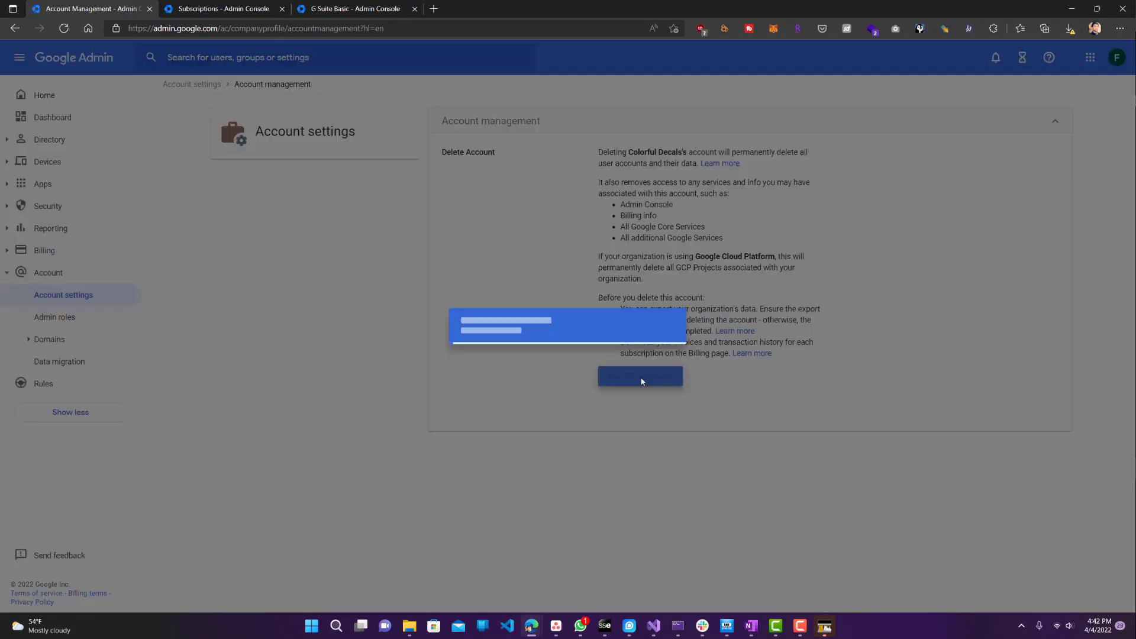
click(487, 421)
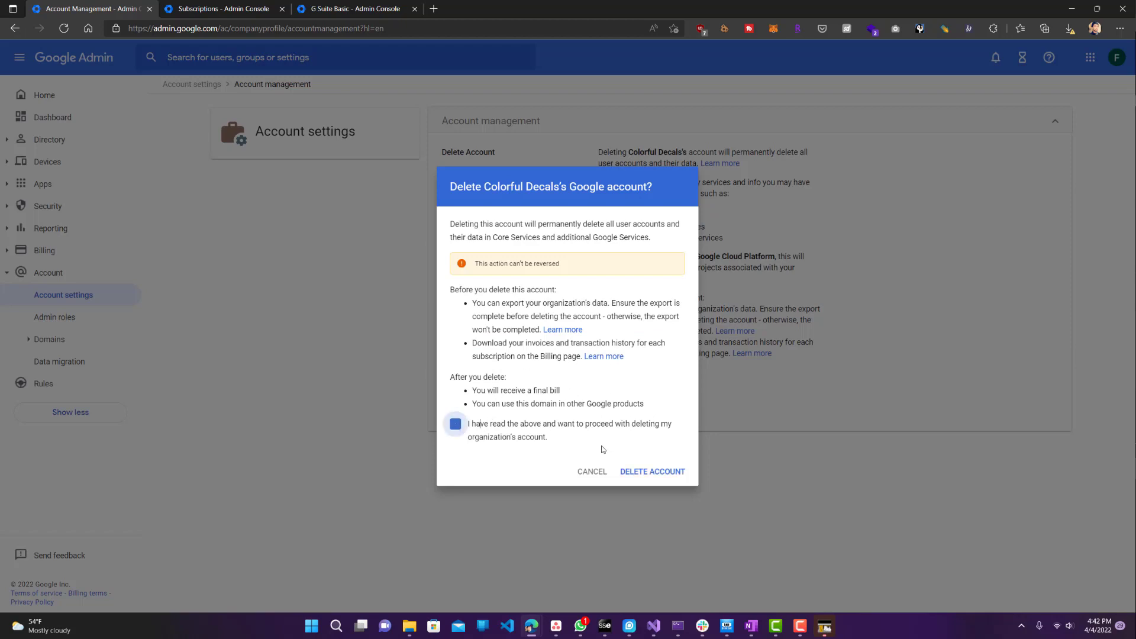
click(648, 471)
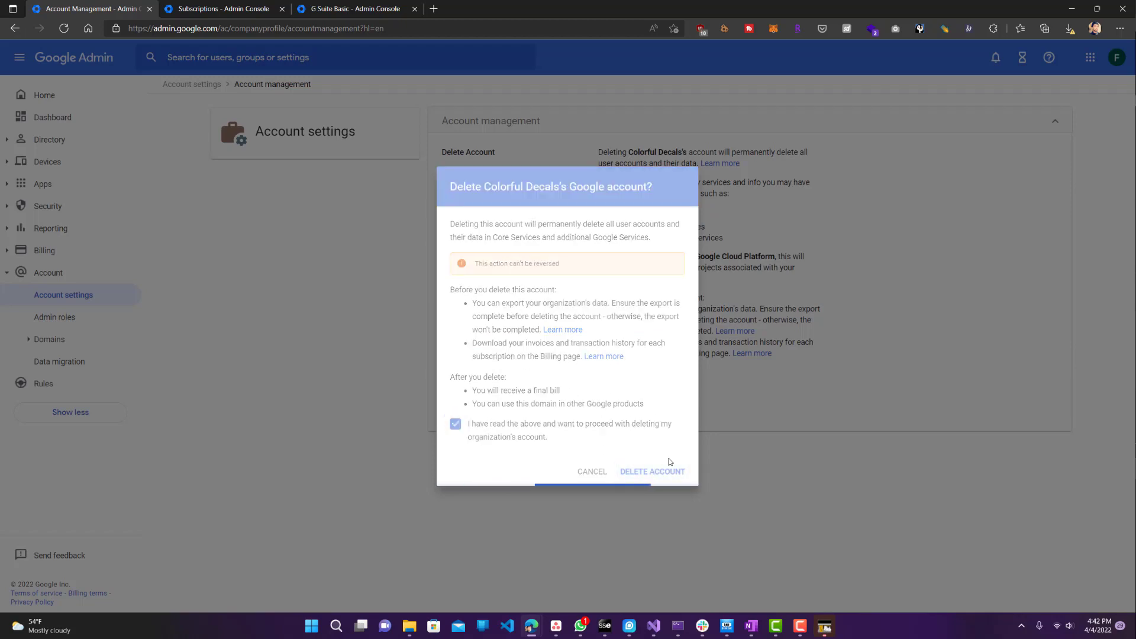